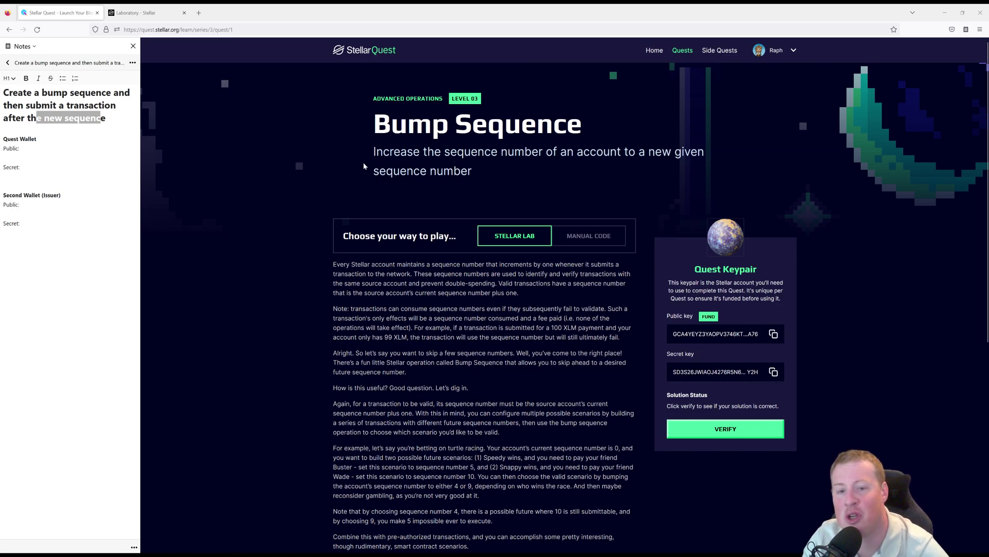
# - Review the Bump Sequence quest's objective in the notes and the transaction sequence number field in Stellar Laboratory
pyautogui.moveTo(371, 132); pyautogui.dragTo(595, 129)
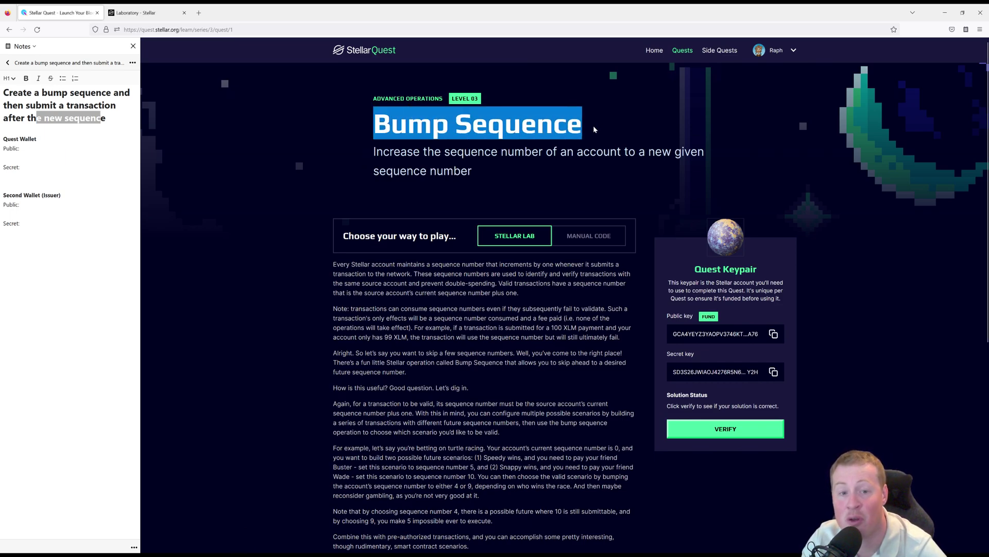
pyautogui.click(5, 129)
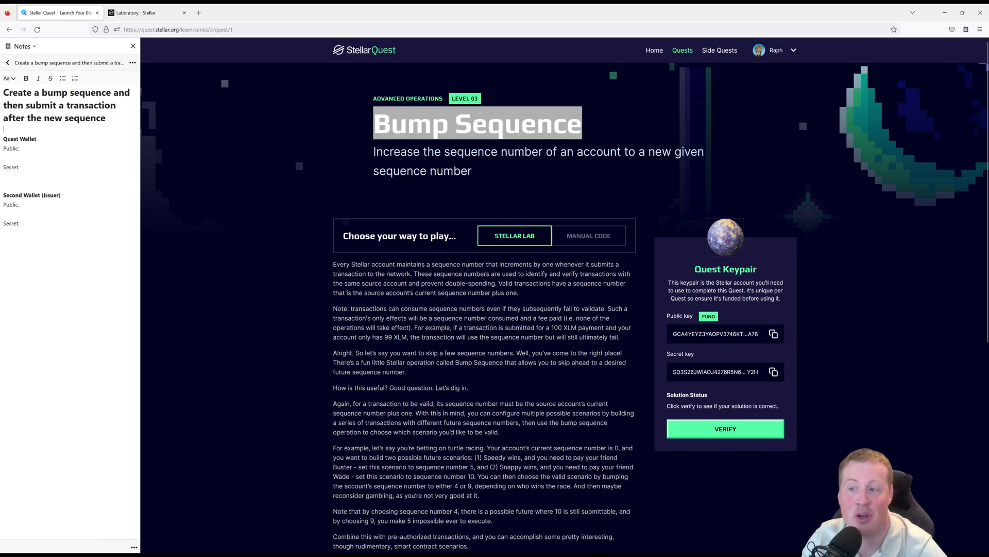
pyautogui.moveTo(22, 93); pyautogui.dragTo(106, 118)
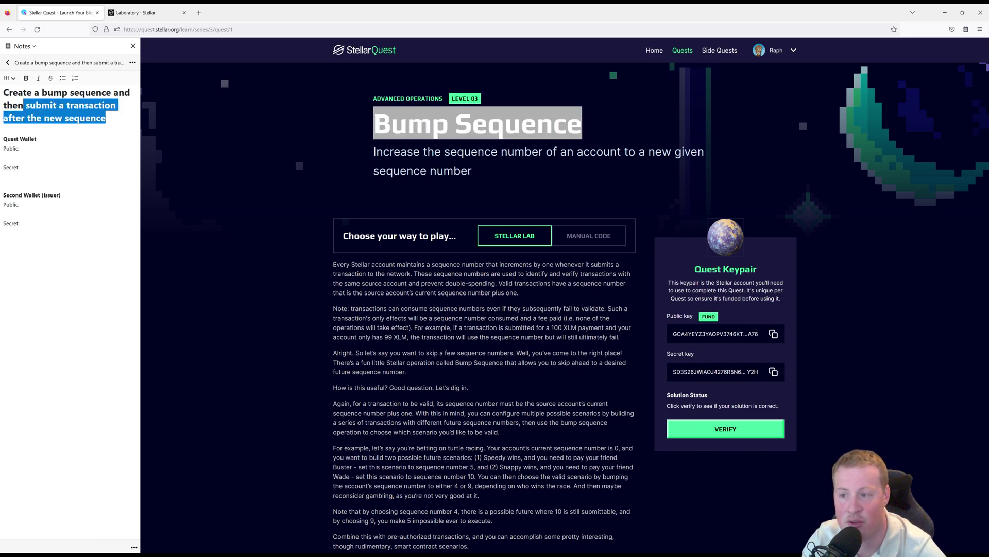
pyautogui.click(231, 258)
pyautogui.click(129, 14)
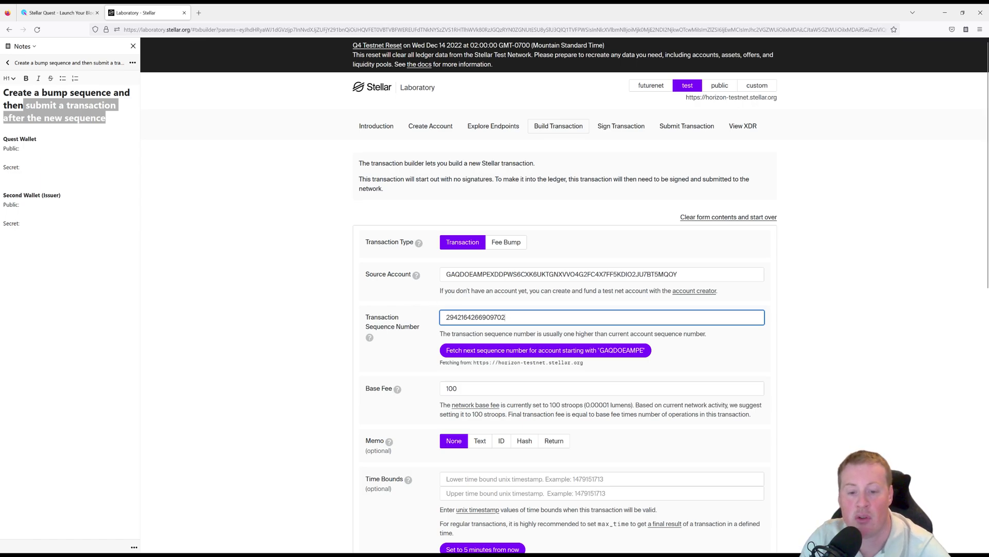
pyautogui.moveTo(493, 317); pyautogui.dragTo(505, 317)
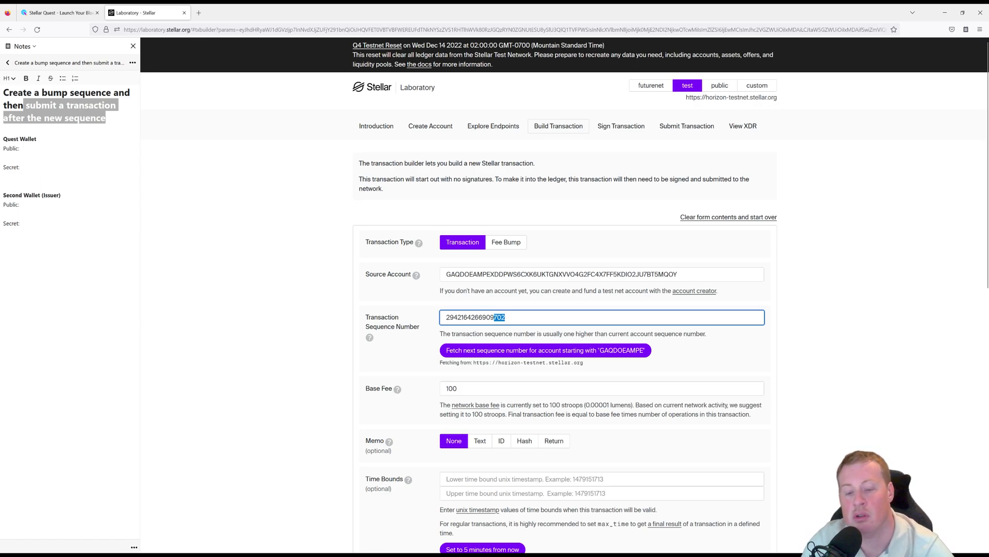
pyautogui.click(462, 317)
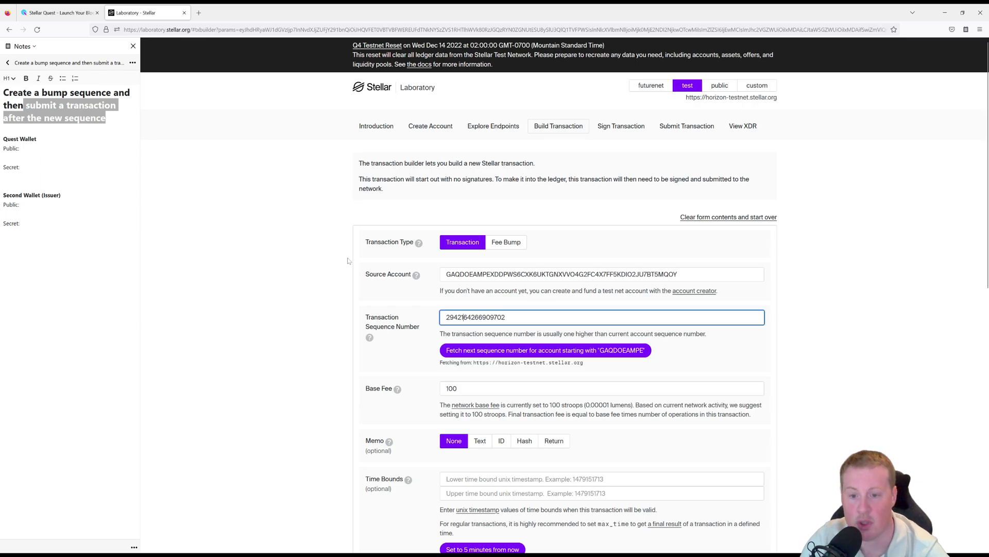
# - On the Stellar Quest page, fund the quest keypair and record its public and secret keys under Quest Wallet in the notes
pyautogui.click(75, 9)
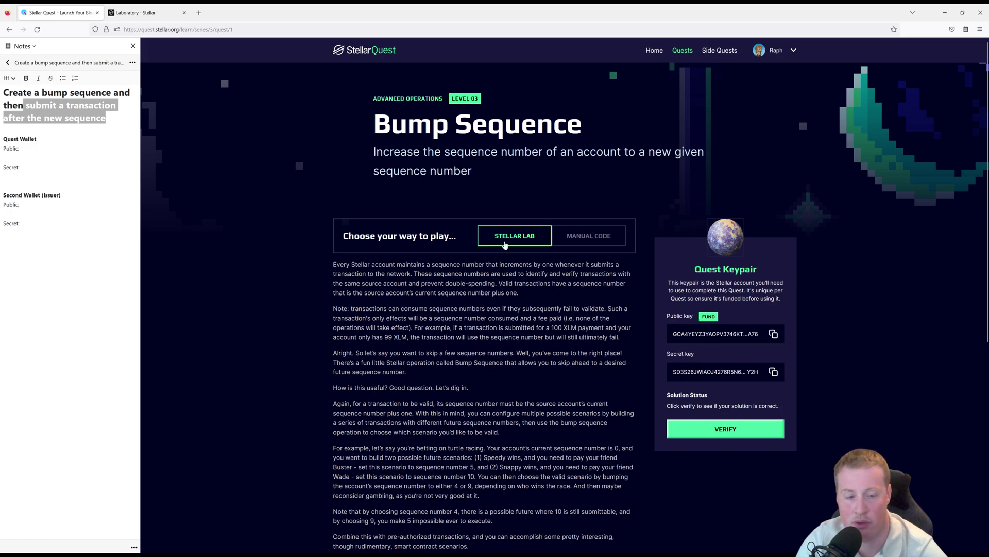
pyautogui.click(711, 317)
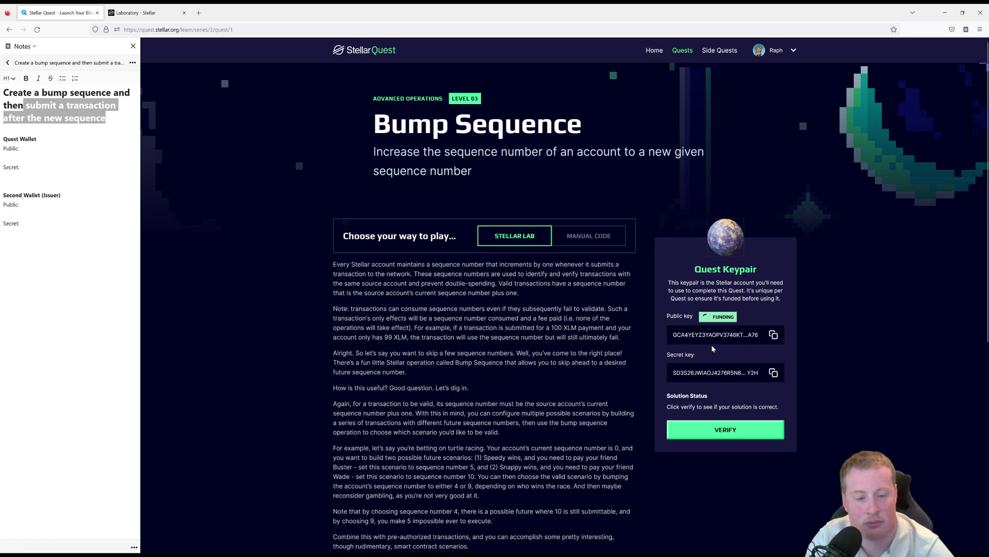
pyautogui.click(773, 335)
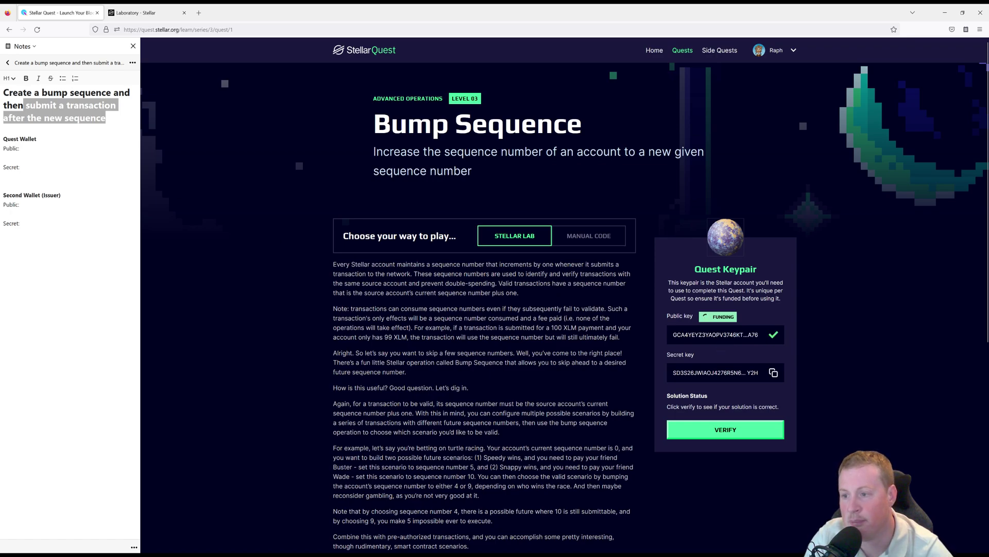
pyautogui.click(10, 158)
pyautogui.hotkey('ctrl', 'v')
pyautogui.click(774, 372)
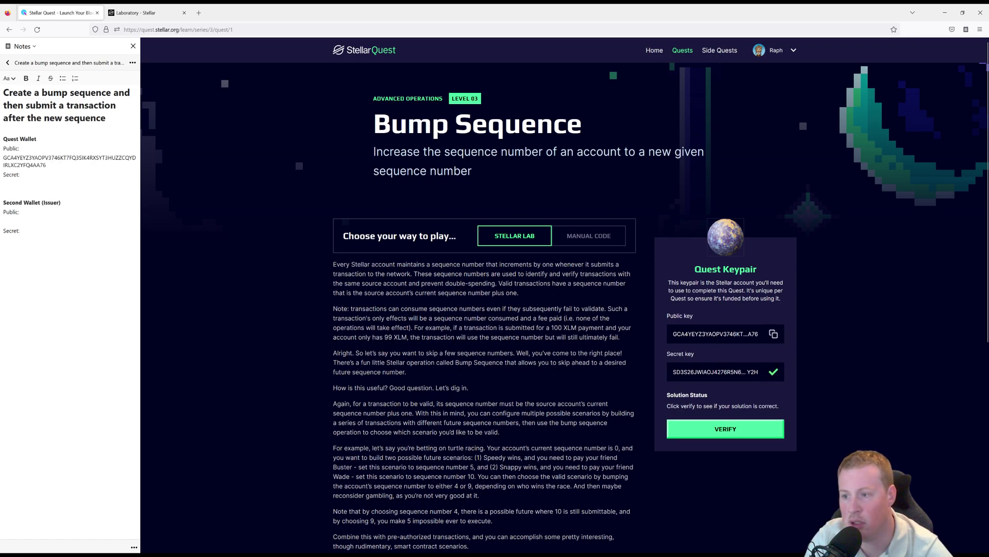
pyautogui.hotkey('ctrl', 'v')
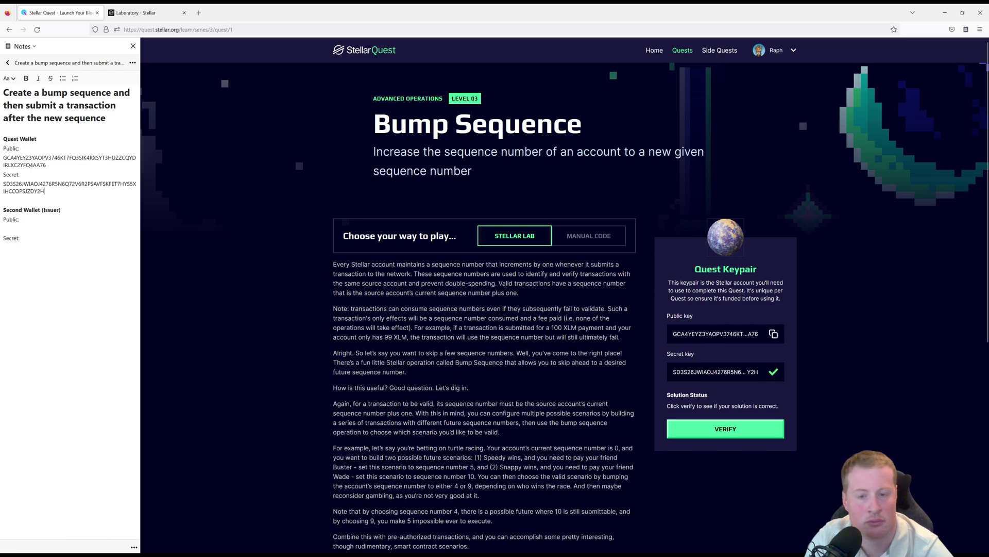
# - Clear the Stellar Laboratory transaction builder form and enter the quest wallet's public key as the source account
pyautogui.click(167, 13)
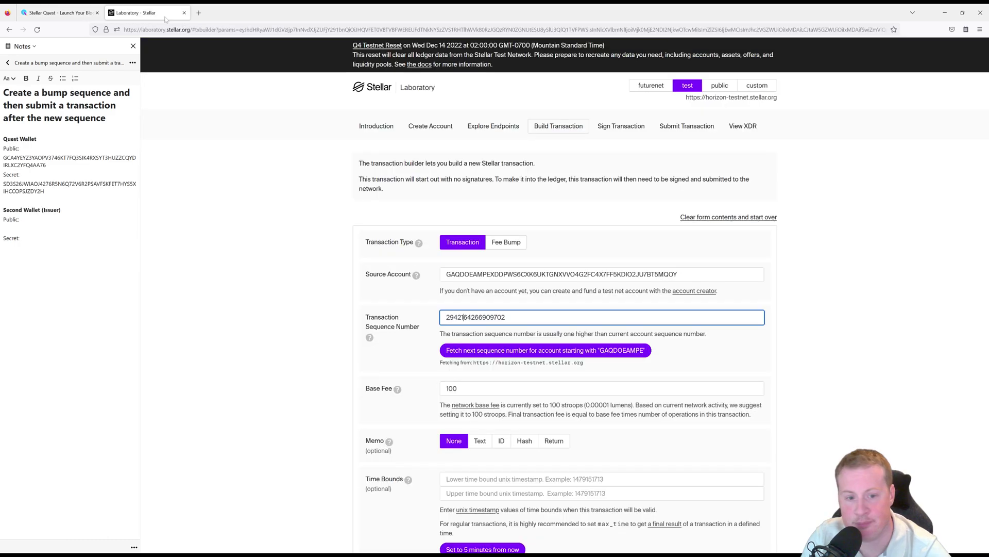
pyautogui.click(702, 217)
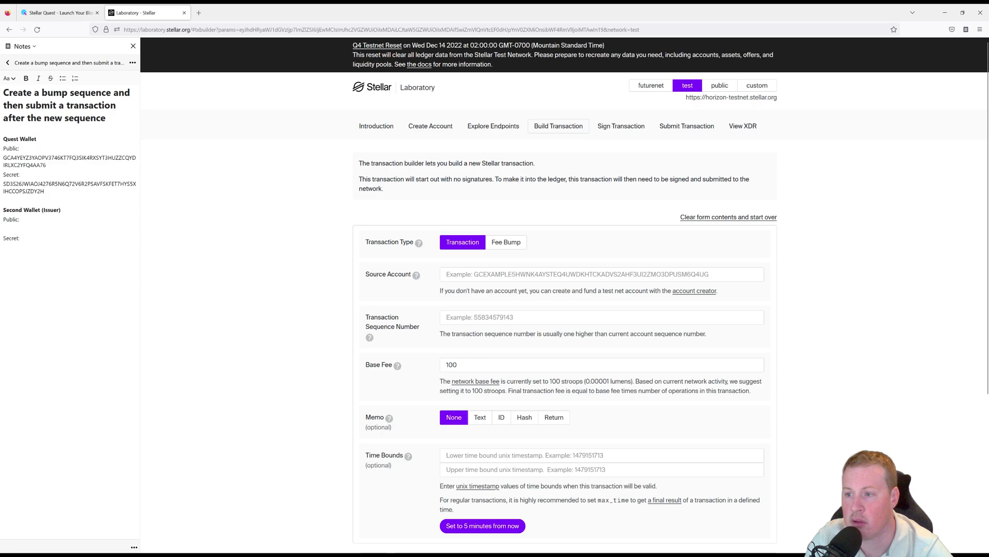
pyautogui.moveTo(46, 165); pyautogui.dragTo(3, 165)
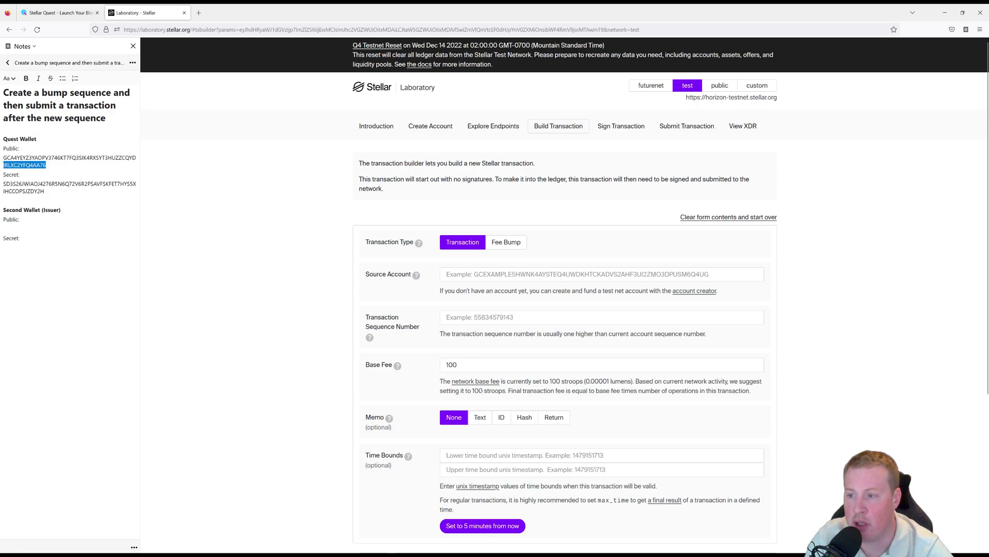
pyautogui.click(45, 165)
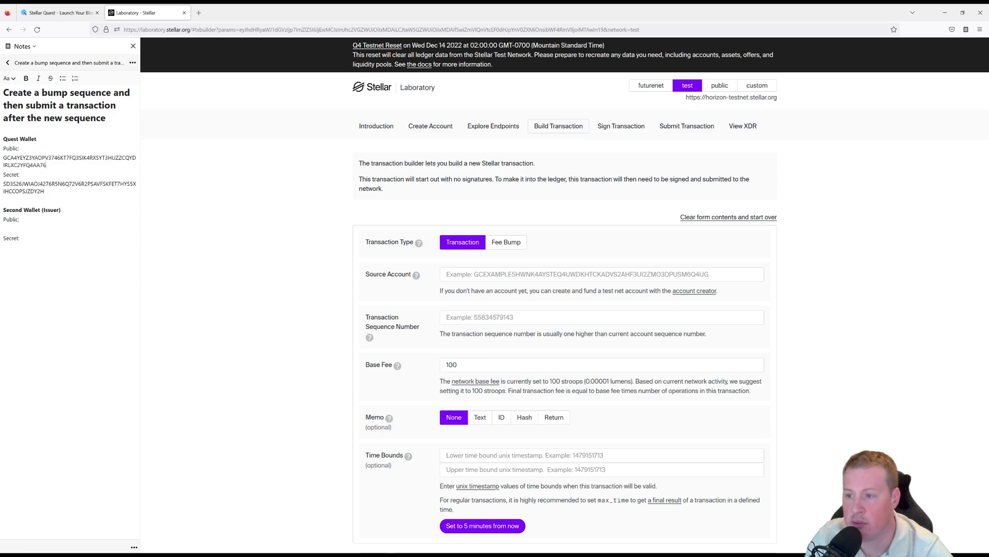
pyautogui.moveTo(46, 164); pyautogui.dragTo(3, 157)
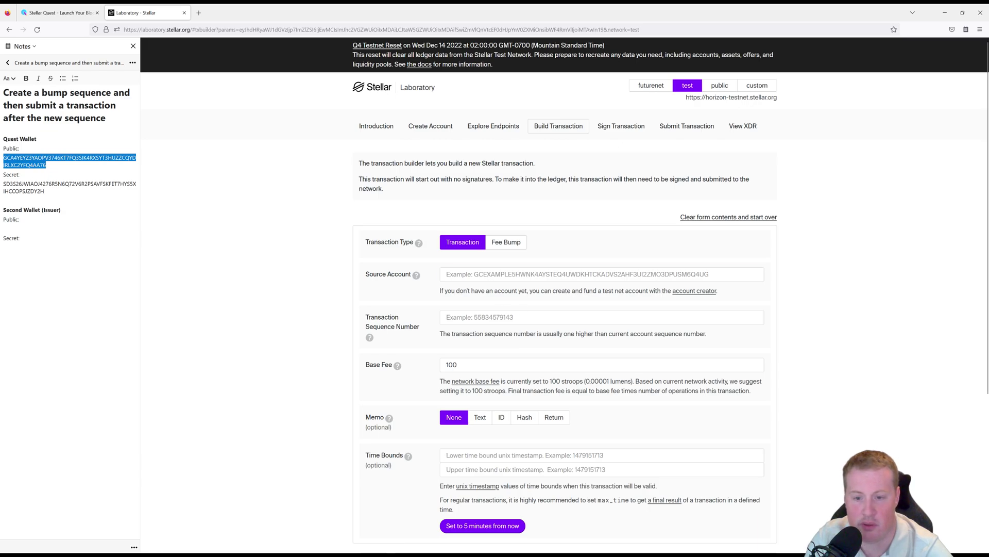
pyautogui.click(601, 273)
pyautogui.hotkey('ctrl', 'v')
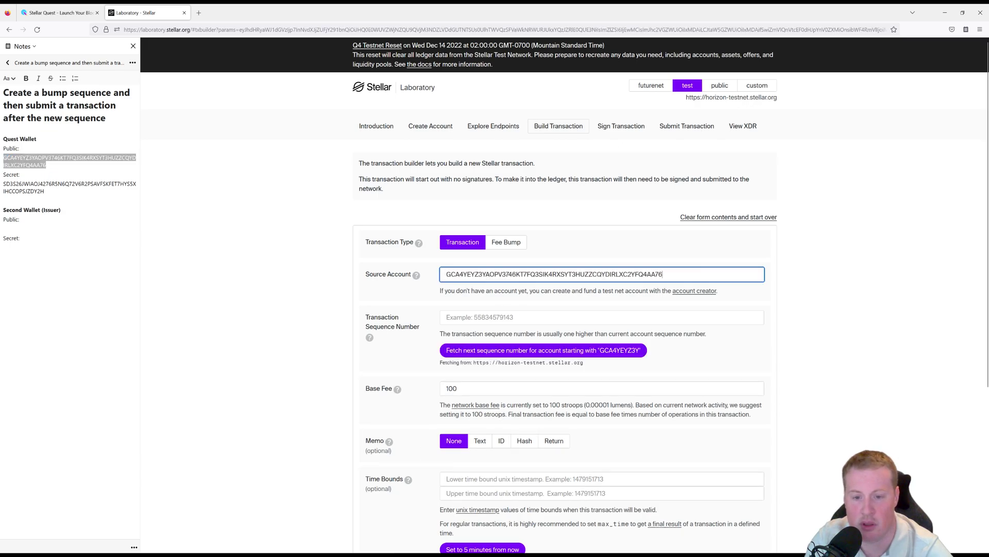
# - Fetch the next transaction sequence number for the quest wallet and check its final digits
pyautogui.click(483, 353)
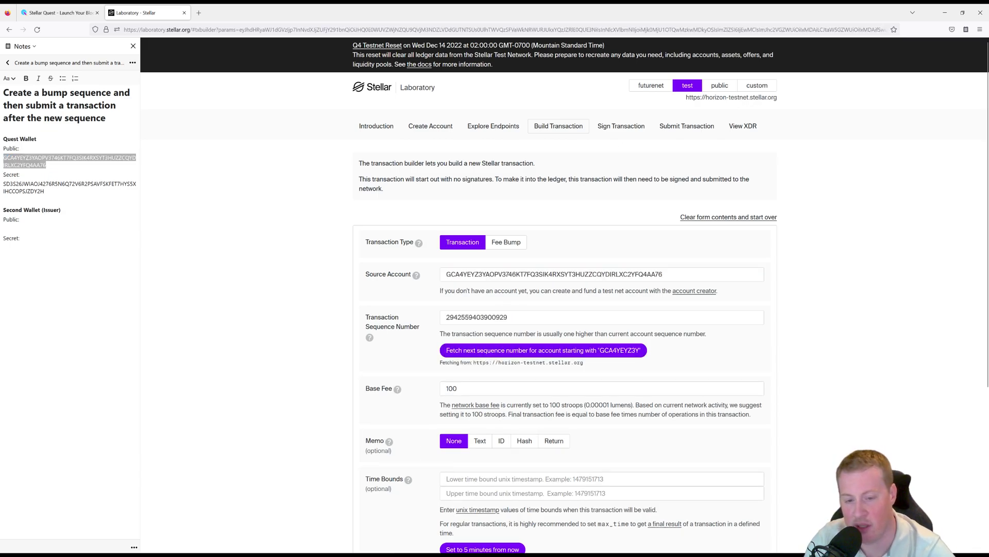
pyautogui.moveTo(508, 316); pyautogui.dragTo(497, 317)
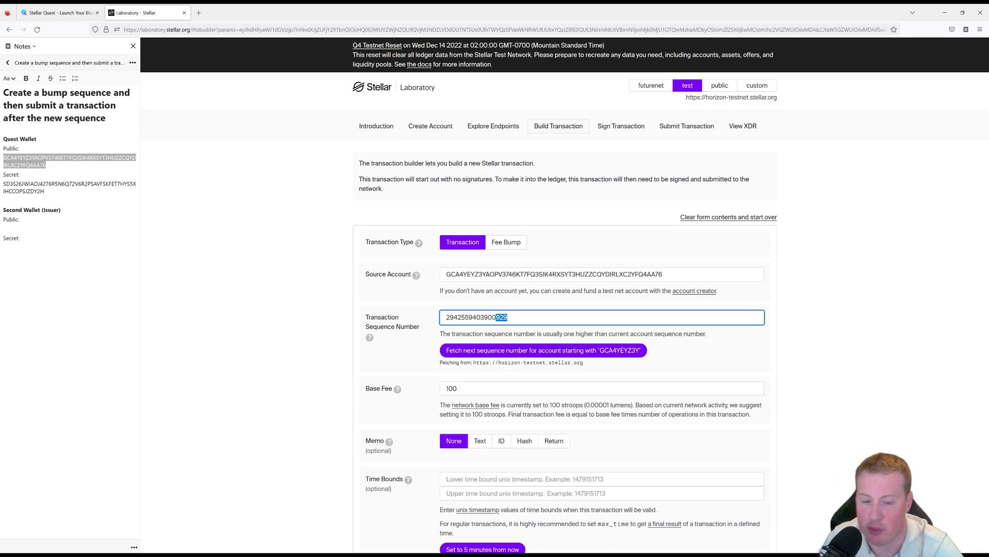
pyautogui.click(261, 331)
# - Set the transaction's first operation type to Bump Sequence
pyautogui.scroll(-2, 259, 332)
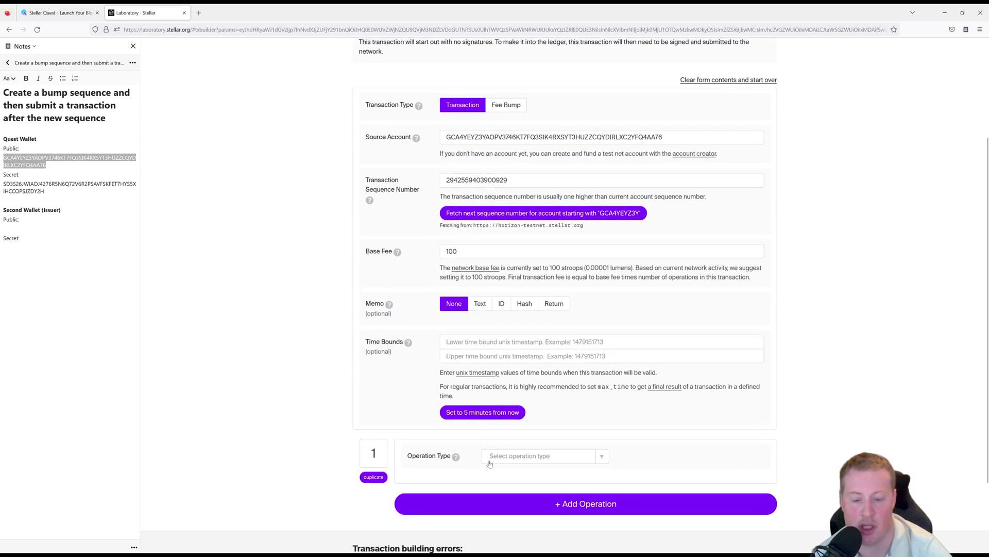
pyautogui.click(494, 456)
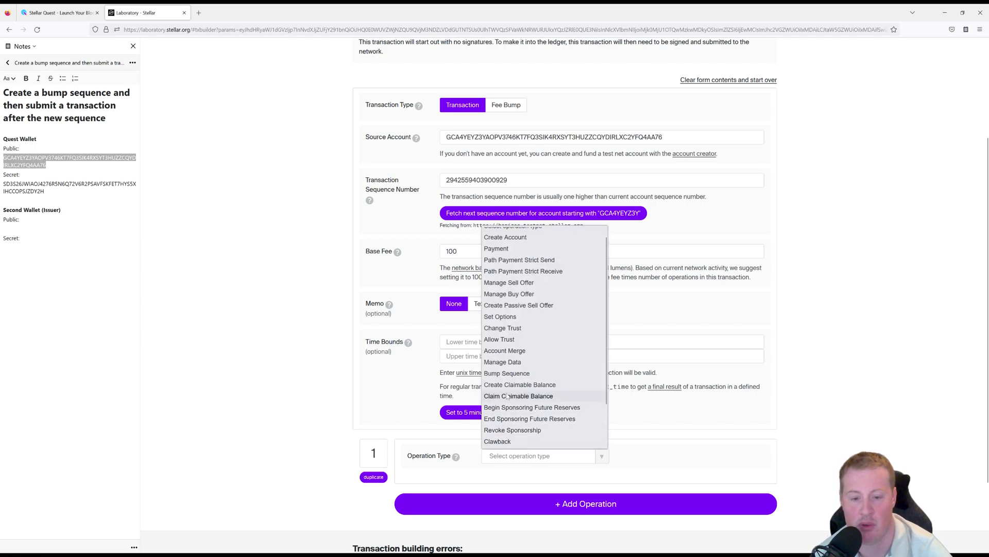
pyautogui.click(506, 373)
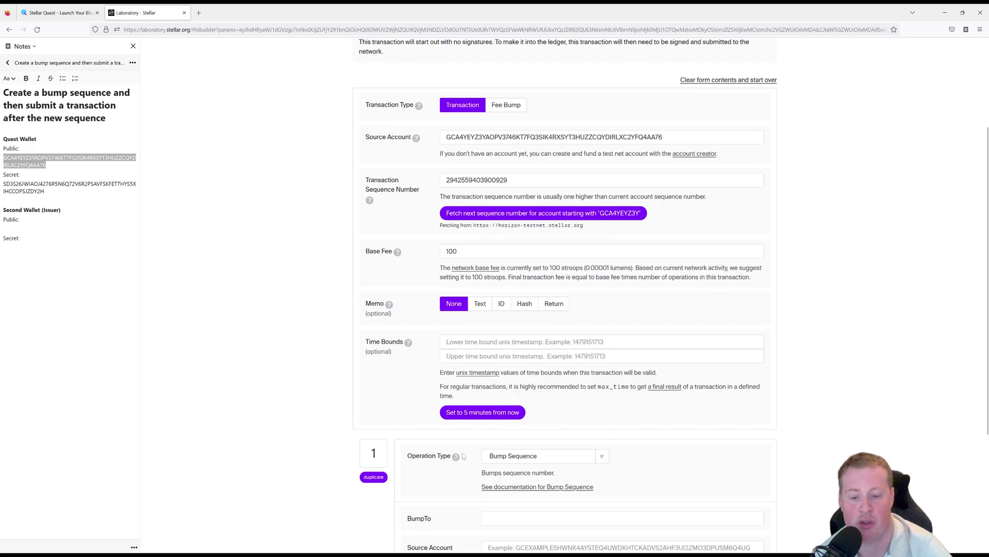
pyautogui.scroll(-1, 501, 459)
pyautogui.doubleClick(476, 125)
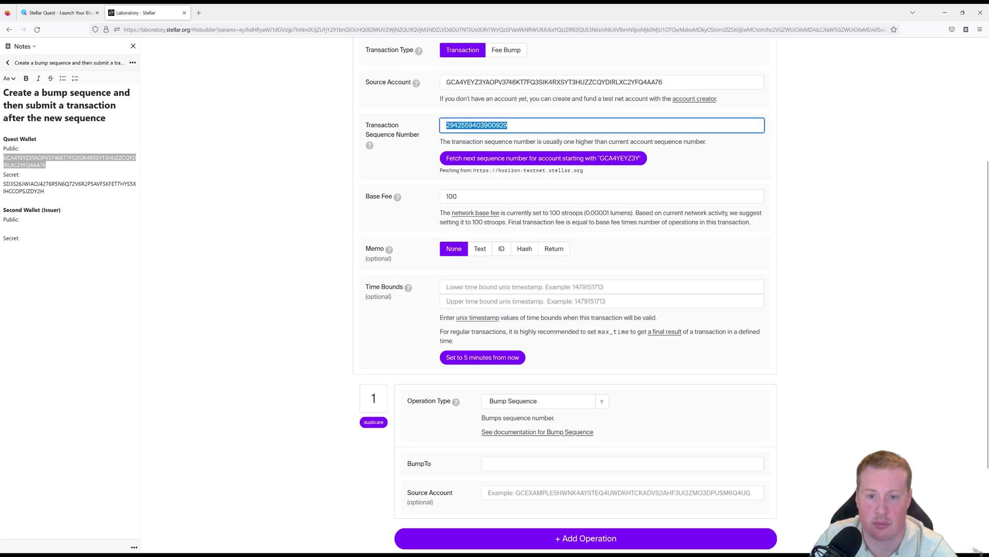
pyautogui.hotkey('ctrl', 'c')
pyautogui.click(507, 463)
pyautogui.hotkey('ctrl', 'v')
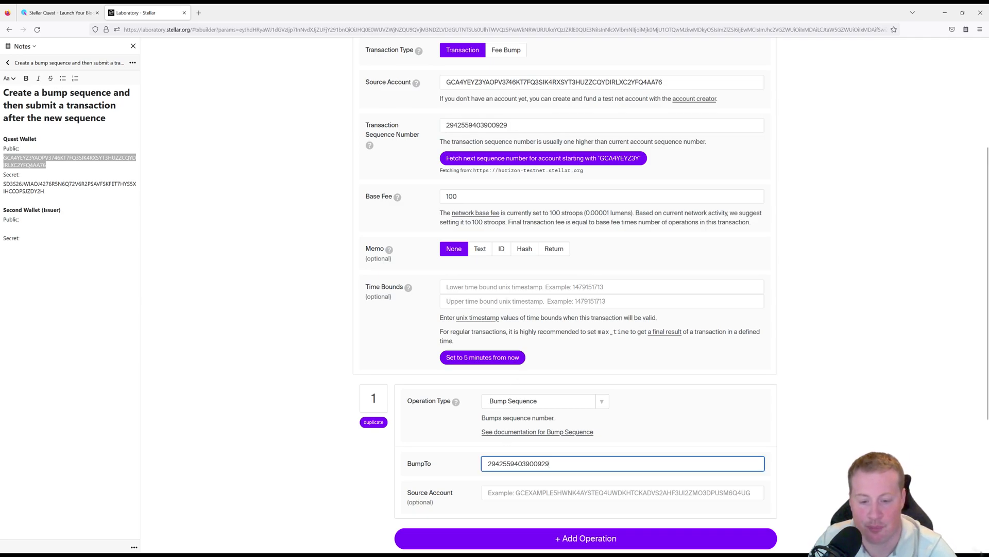
pyautogui.press('BackSpace')
pyautogui.press('BackSpace')
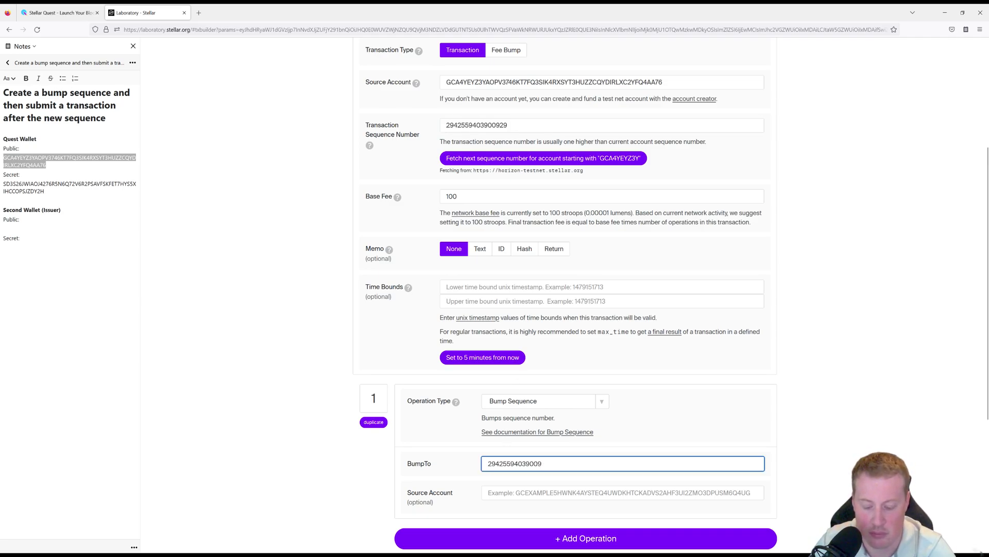
pyautogui.write('50')
# - Open the built transaction in the transaction signer and replace the existing signer with the quest wallet's secret key
pyautogui.scroll(-5, 335, 492)
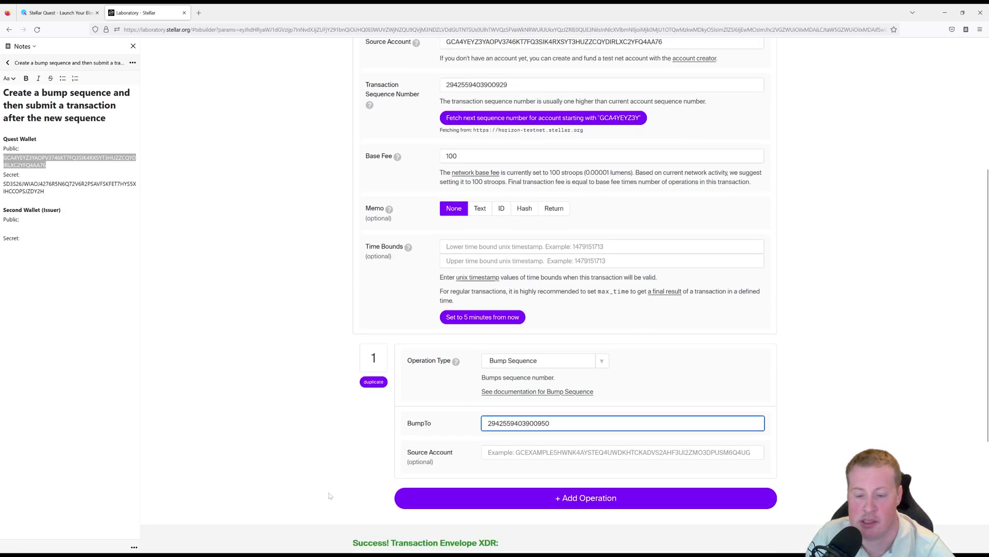
pyautogui.click(391, 475)
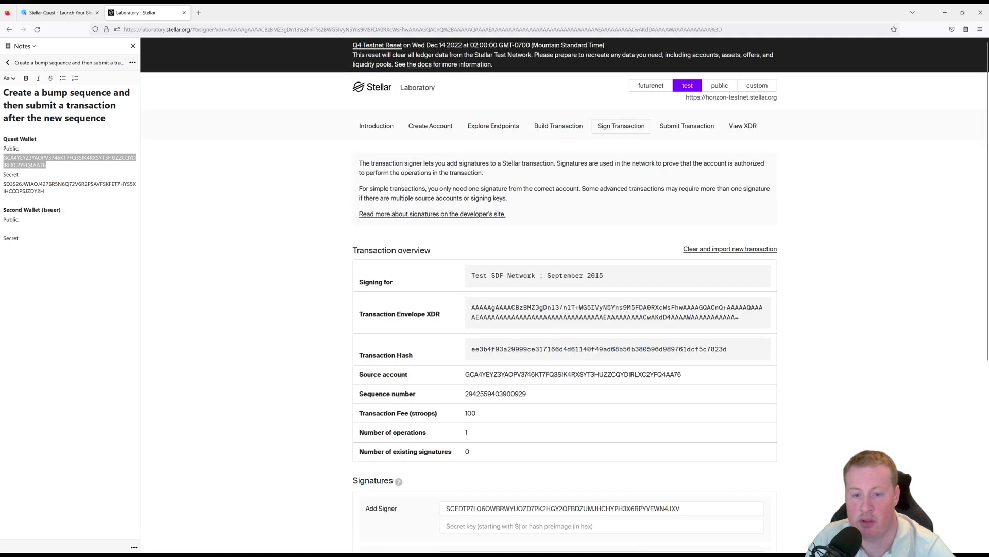
pyautogui.scroll(-1, 290, 314)
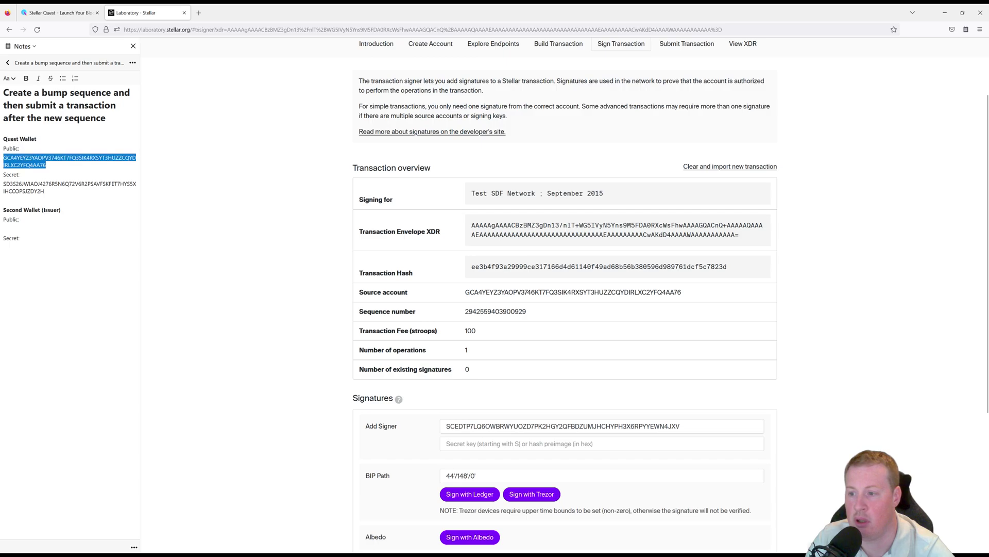
pyautogui.click(45, 191)
pyautogui.moveTo(45, 190); pyautogui.dragTo(3, 183)
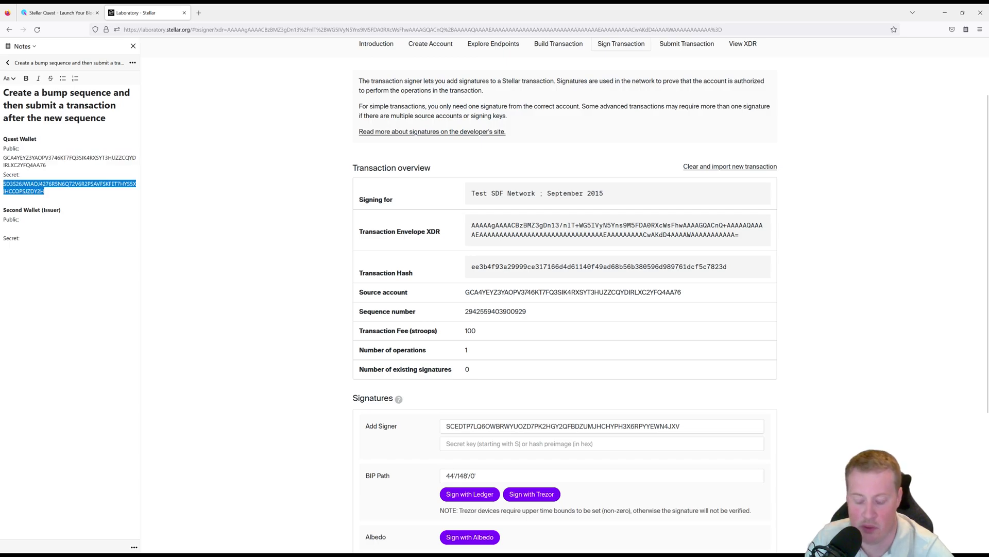
pyautogui.click(515, 426)
pyautogui.hotkey('ctrl', 'a')
pyautogui.hotkey('ctrl', 'v')
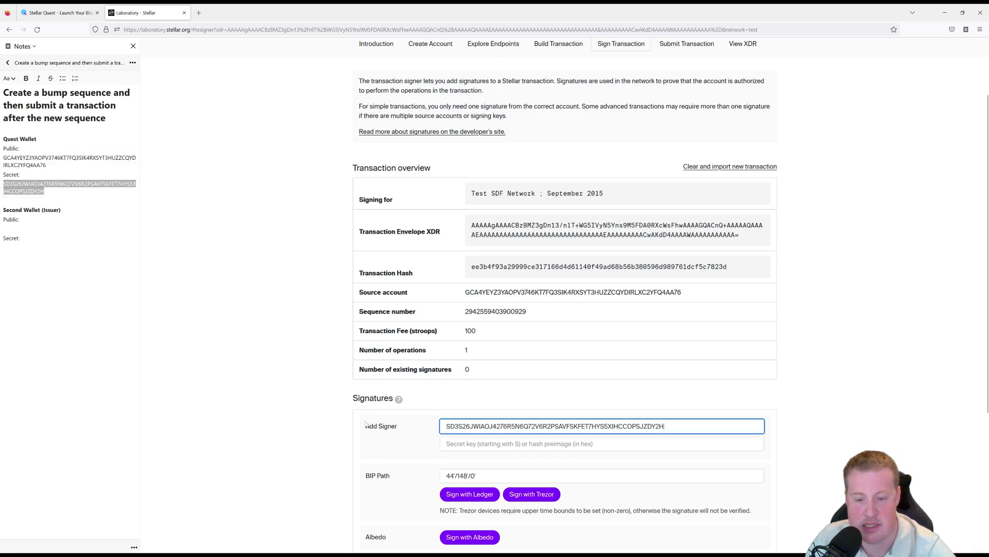
pyautogui.click(295, 450)
# - Send the signed bump sequence transaction to the transaction submitter and submit it to the test network
pyautogui.scroll(-3, 294, 449)
pyautogui.scroll(-2, 454, 405)
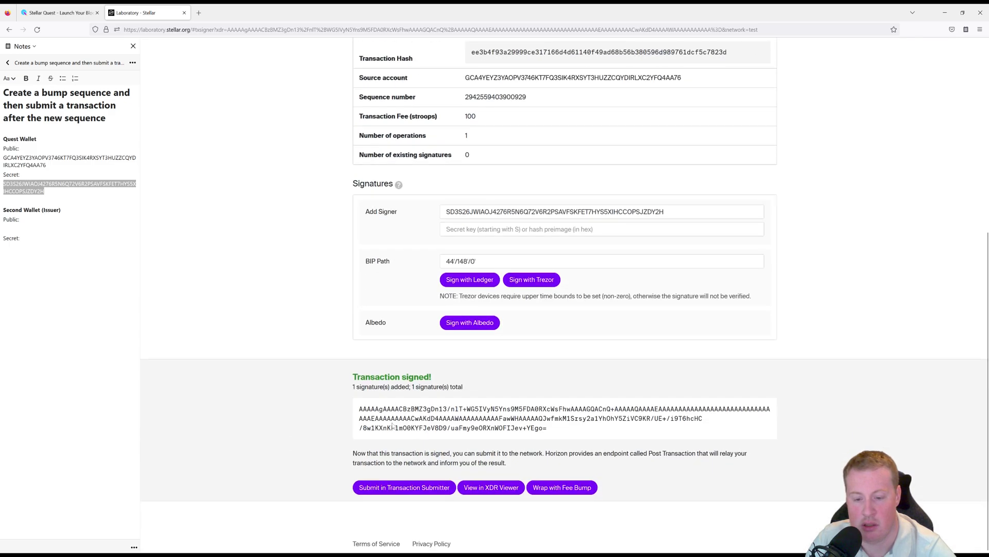
pyautogui.click(398, 490)
pyautogui.click(382, 258)
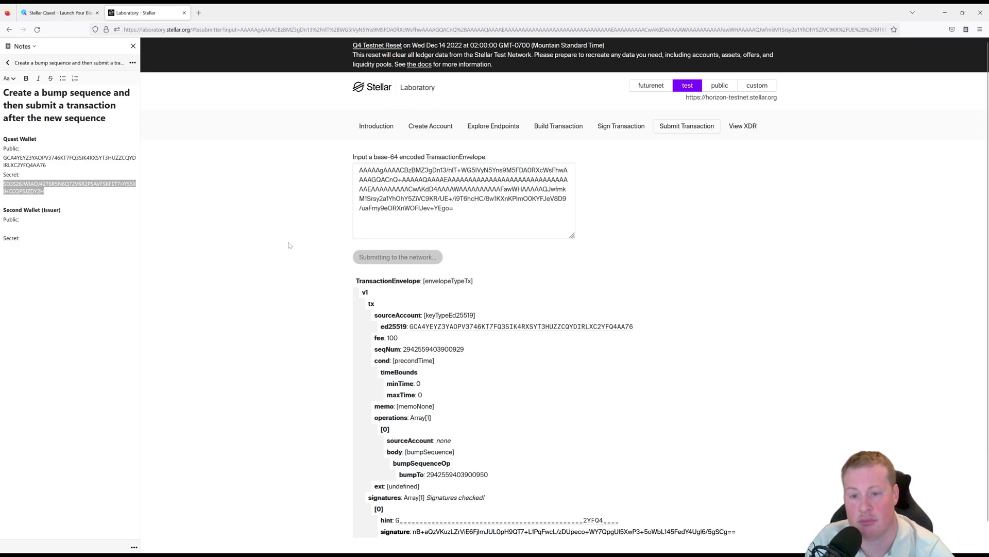
# - Return to the transaction builder, fetch the quest wallet's next sequence number again and check its last digits
pyautogui.click(557, 128)
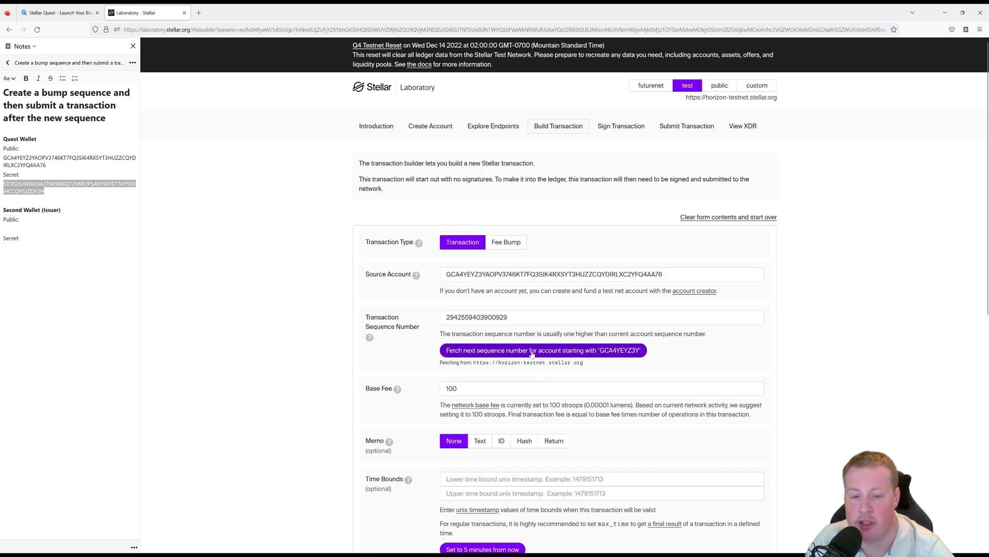
pyautogui.click(474, 350)
pyautogui.click(507, 317)
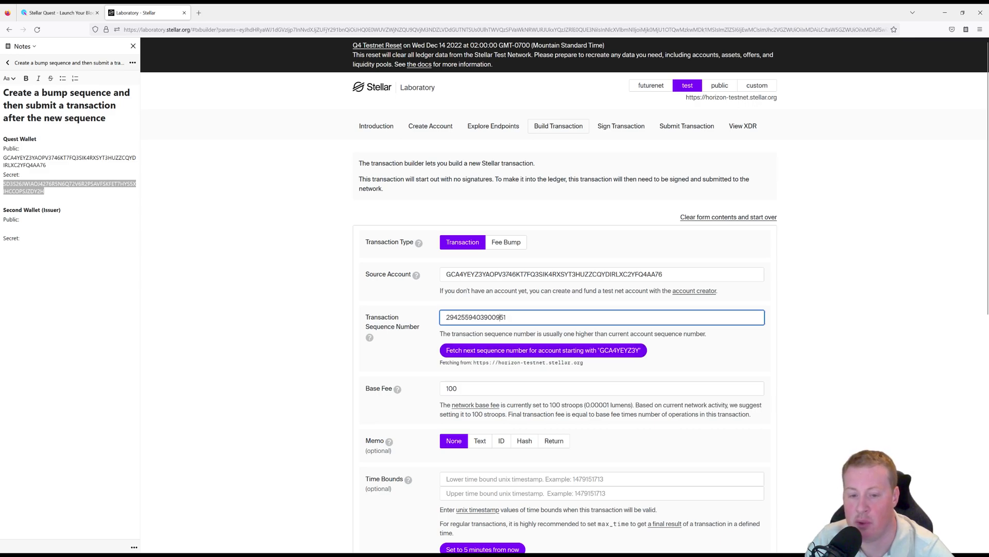
pyautogui.hotkey('shift', 'Left')
pyautogui.hotkey('shift', 'Left')
pyautogui.click(280, 323)
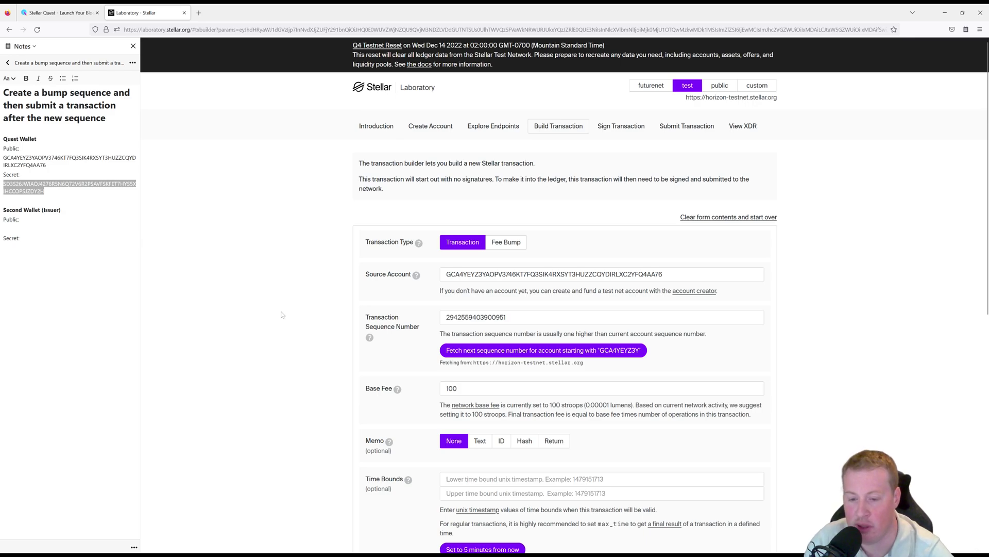
# - Change the transaction's operation type from Bump Sequence to Payment
pyautogui.scroll(-3, 282, 314)
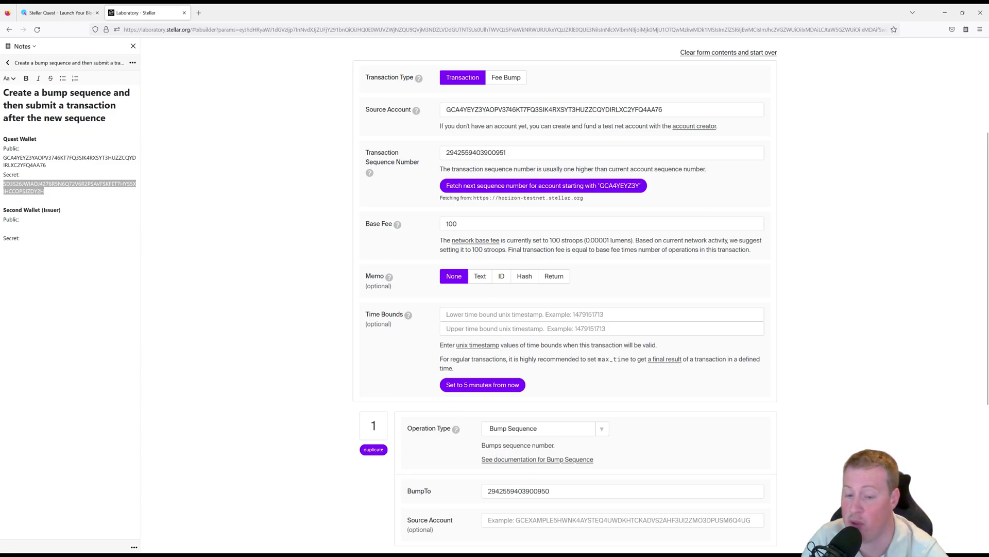
pyautogui.click(562, 428)
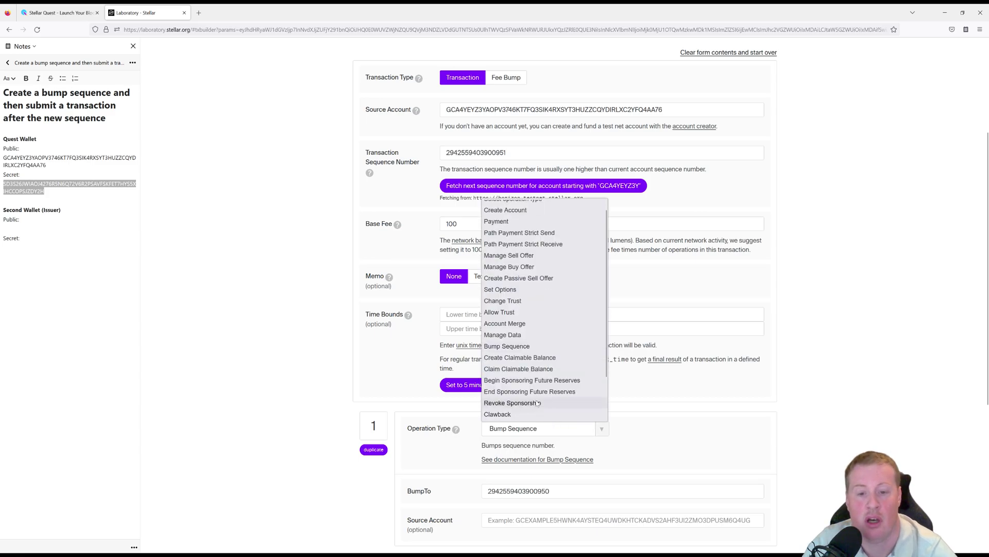
pyautogui.scroll(1, 520, 366)
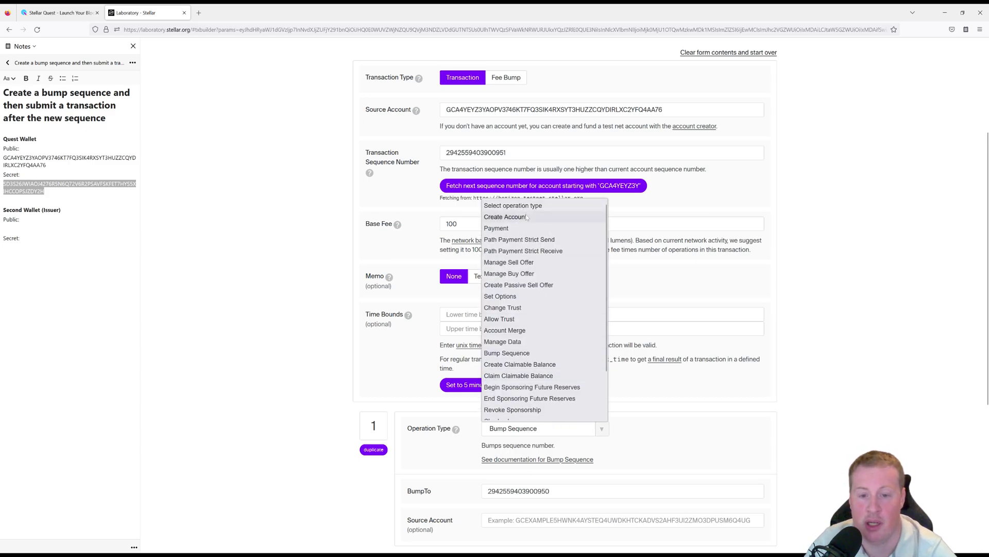
pyautogui.click(516, 228)
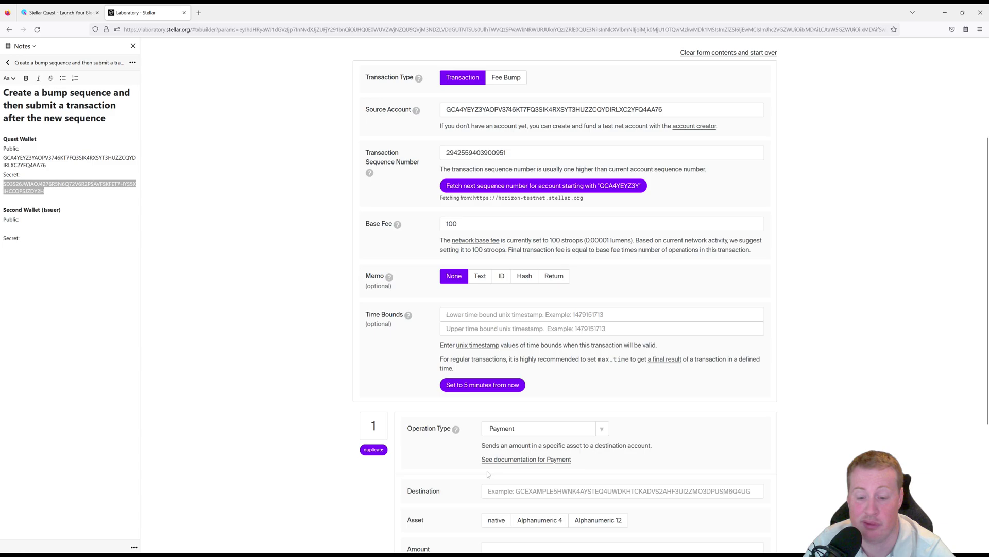
# - Copy the quest wallet's public key from the notes into the payment's destination
pyautogui.scroll(-1, 515, 227)
pyautogui.click(69, 184)
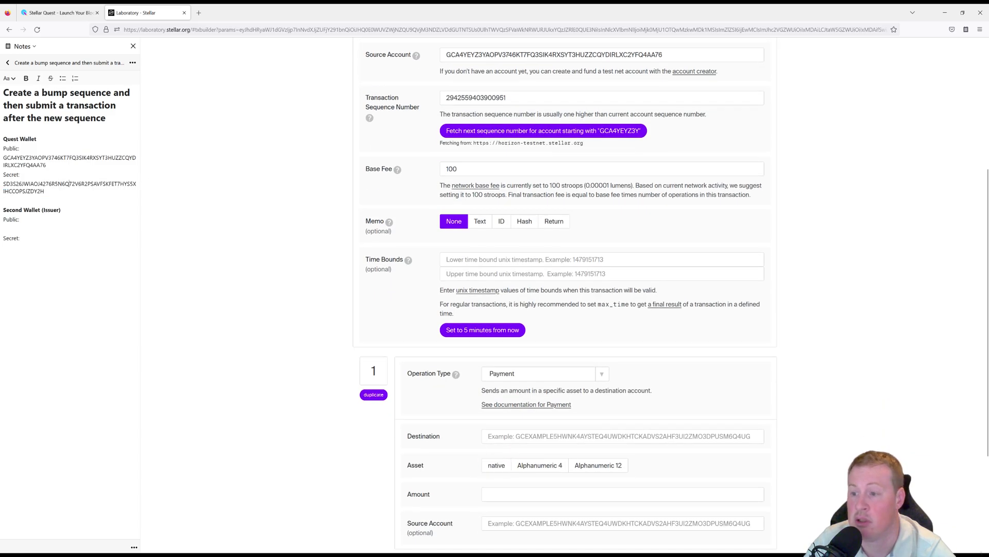
pyautogui.doubleClick(46, 165)
pyautogui.hotkey('ctrl', 'c')
pyautogui.click(539, 436)
pyautogui.hotkey('ctrl', 'v')
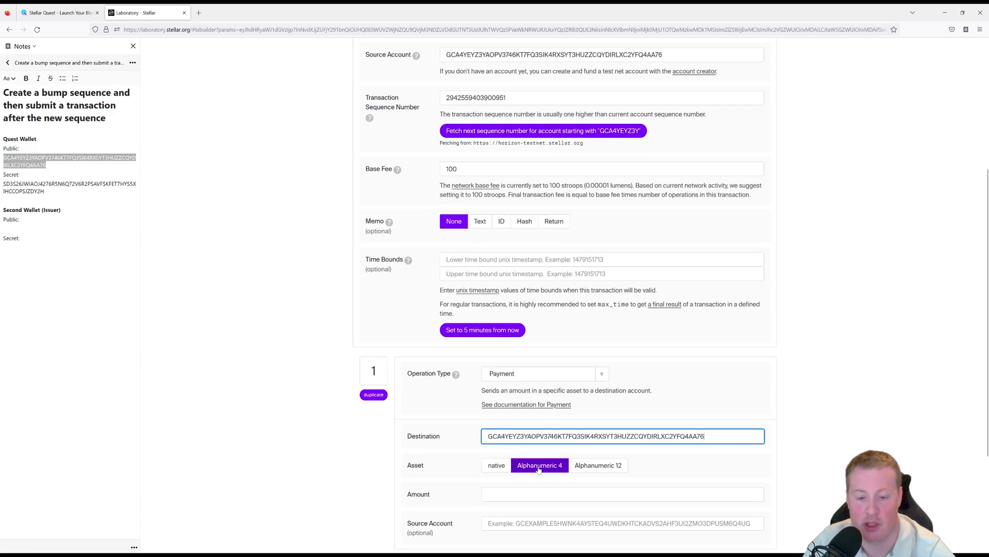
# - Make the payment asset Alphanumeric 4, with the account holder's four-letter short name as code and the quest wallet's public key as issuer
pyautogui.click(538, 467)
pyautogui.click(539, 482)
pyautogui.write('R')
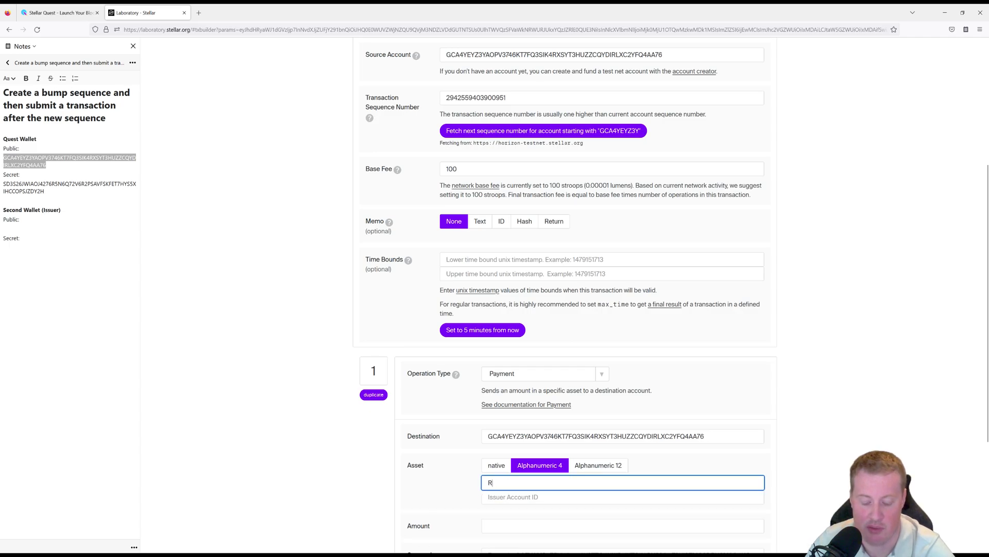
pyautogui.write('APH')
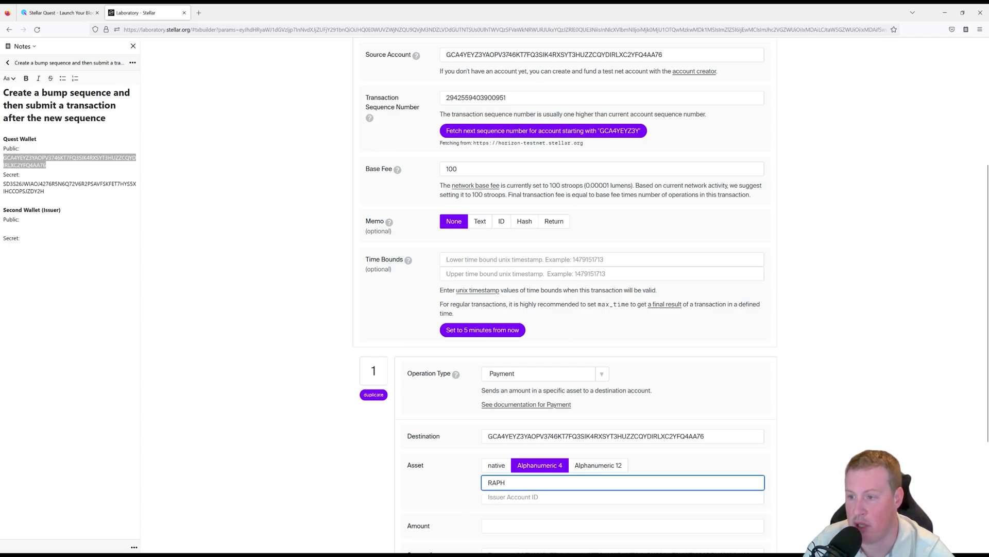
pyautogui.click(46, 164)
pyautogui.moveTo(46, 165); pyautogui.dragTo(3, 157)
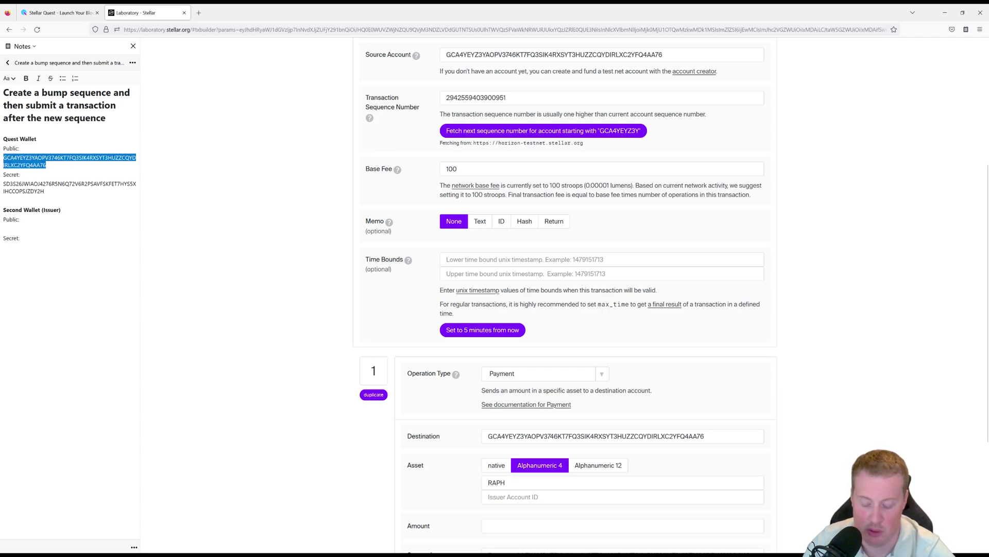
pyautogui.click(493, 497)
pyautogui.hotkey('ctrl', 'v')
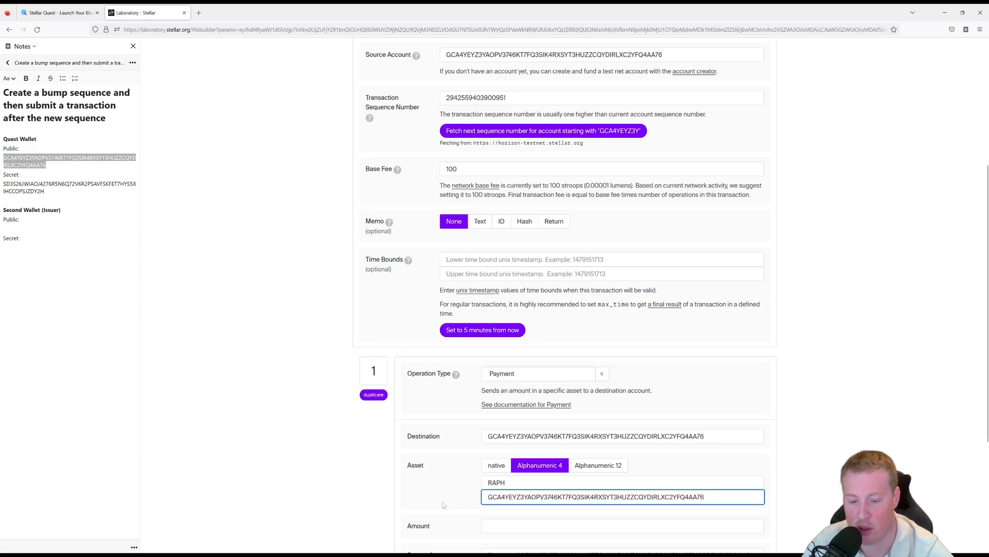
# - Set the payment amount to 1000
pyautogui.click(488, 525)
pyautogui.write('1000')
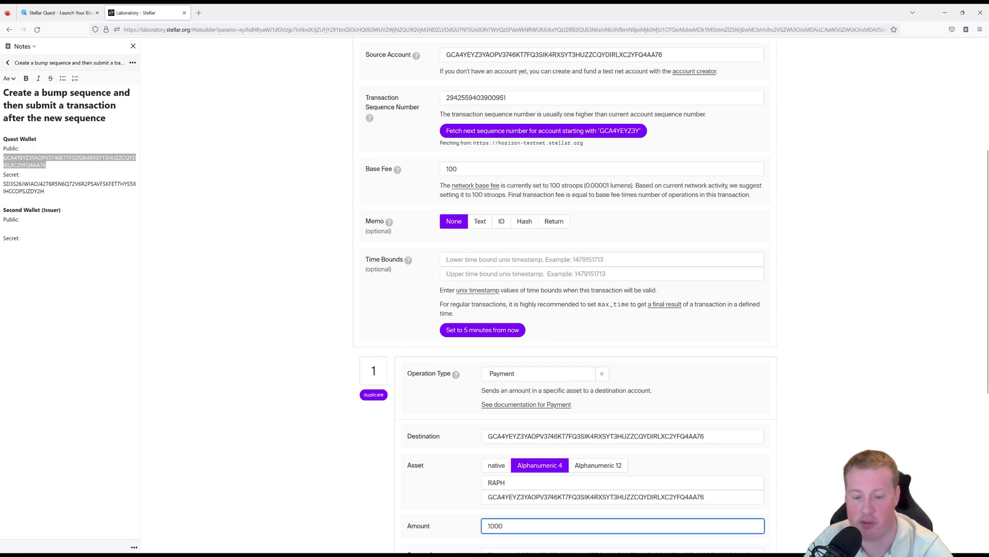
pyautogui.click(260, 440)
# - Open the built payment transaction in the transaction signer
pyautogui.scroll(-2, 261, 440)
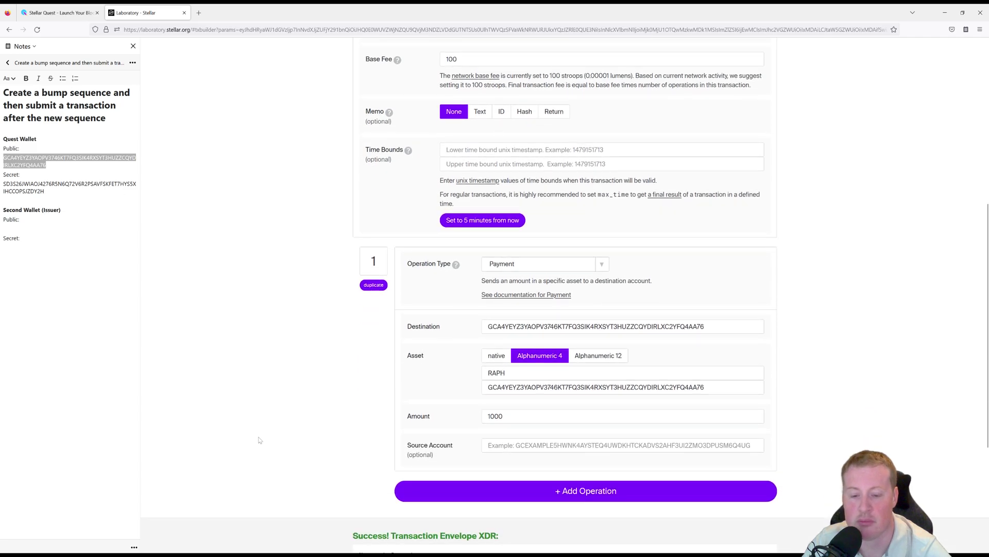
pyautogui.scroll(-4, 332, 459)
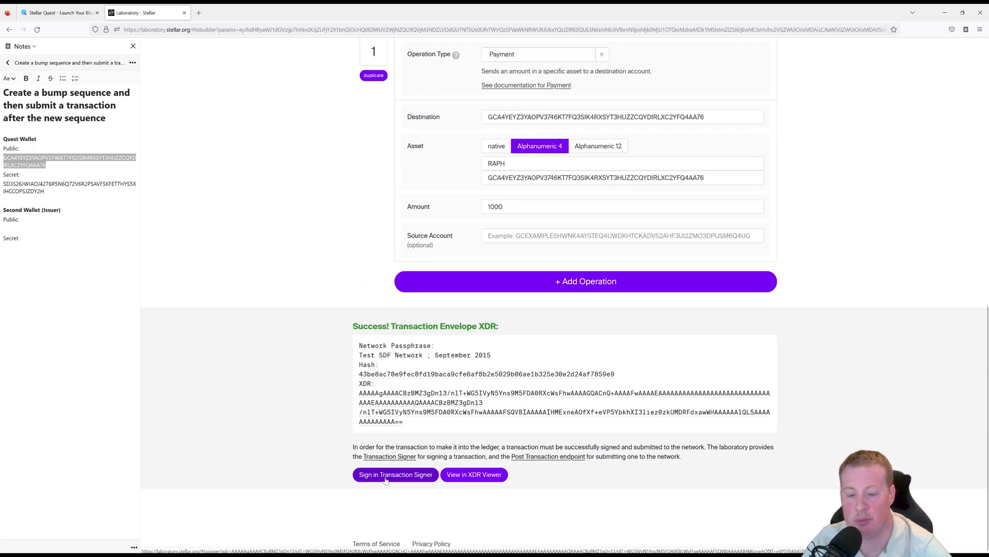
pyautogui.click(386, 479)
# - Send the payment transaction signed with the existing signer to the transaction submitter and submit it to the test network
pyautogui.scroll(-3, 551, 379)
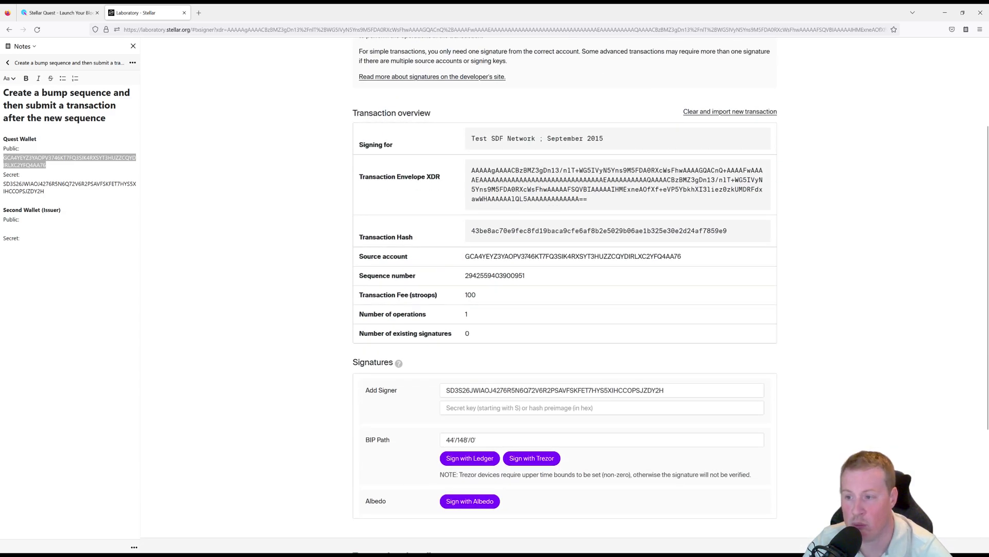
pyautogui.scroll(-3, 319, 443)
pyautogui.click(396, 544)
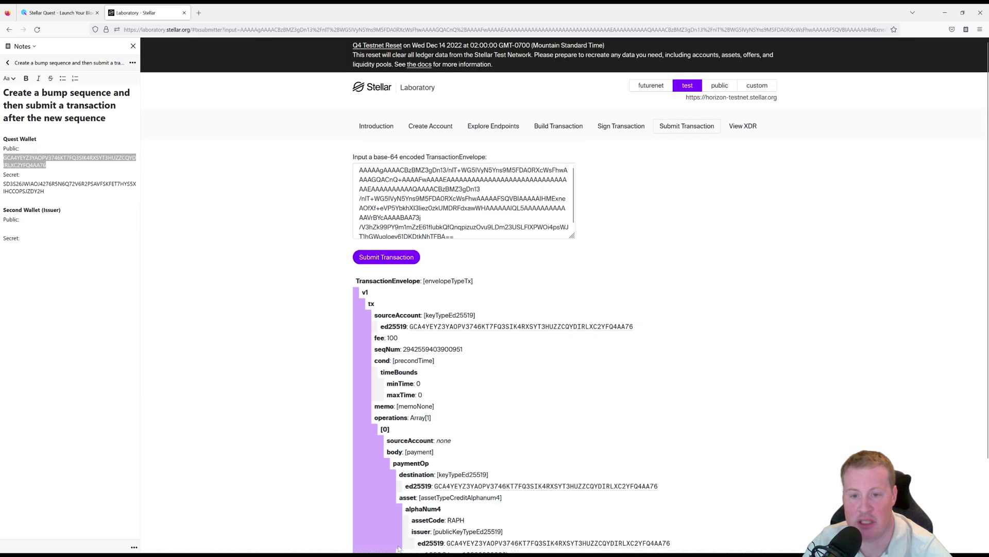
pyautogui.click(387, 258)
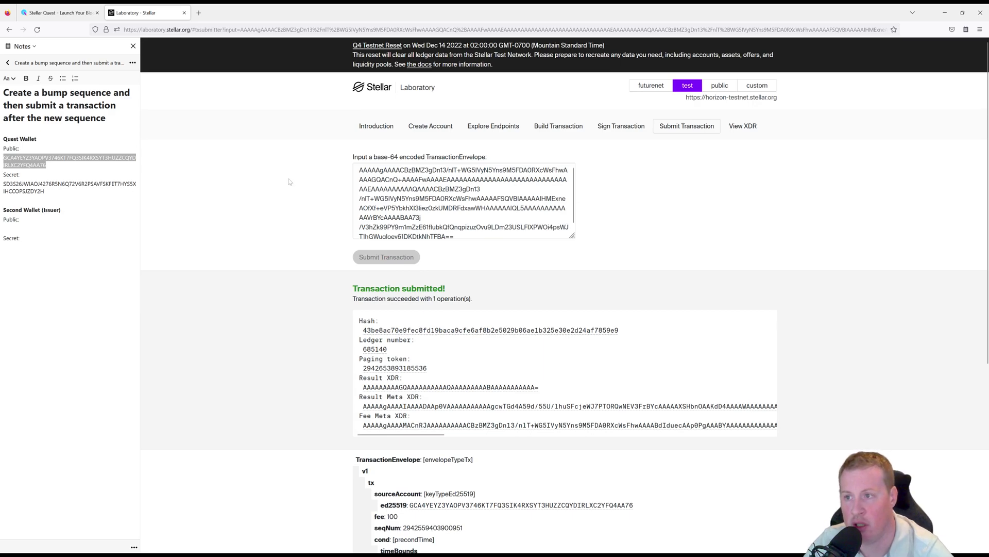
# - Switch to the Stellar Quest page and verify the Bump Sequence solution
pyautogui.click(57, 10)
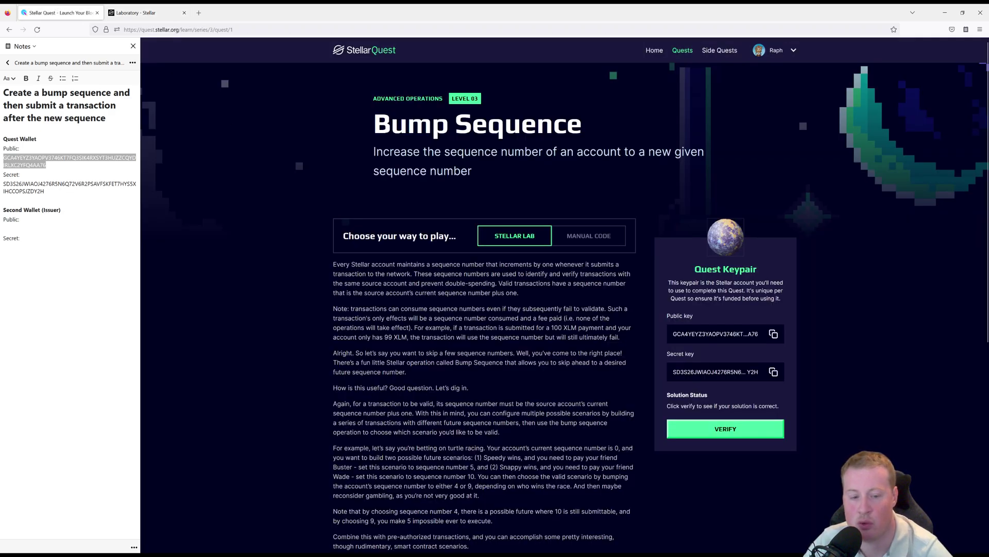
pyautogui.click(711, 427)
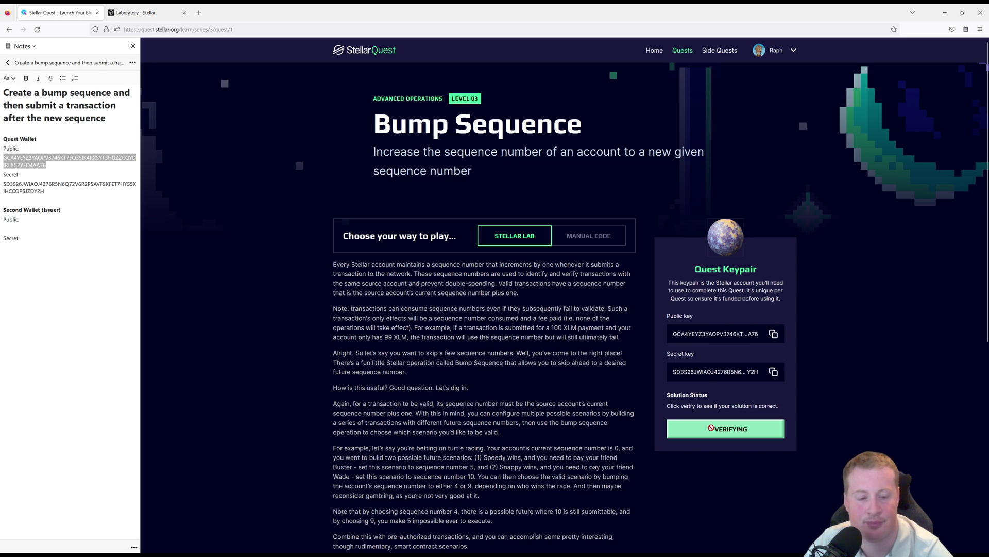